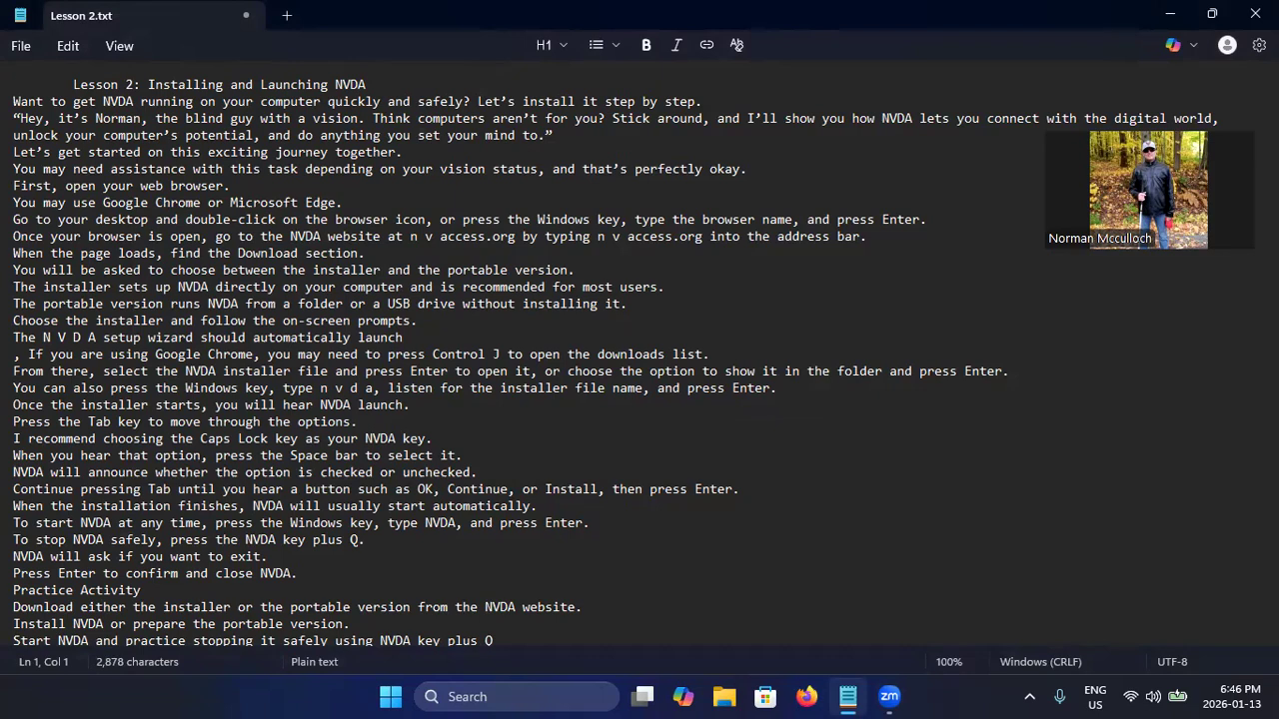
Read the opening lines of Lesson 2.txt line by line, down to the instructions for opening a web browser
{"action": "key", "text": "Down"}
{"action": "key", "text": "Down"}
{"action": "key", "text": "Down"}
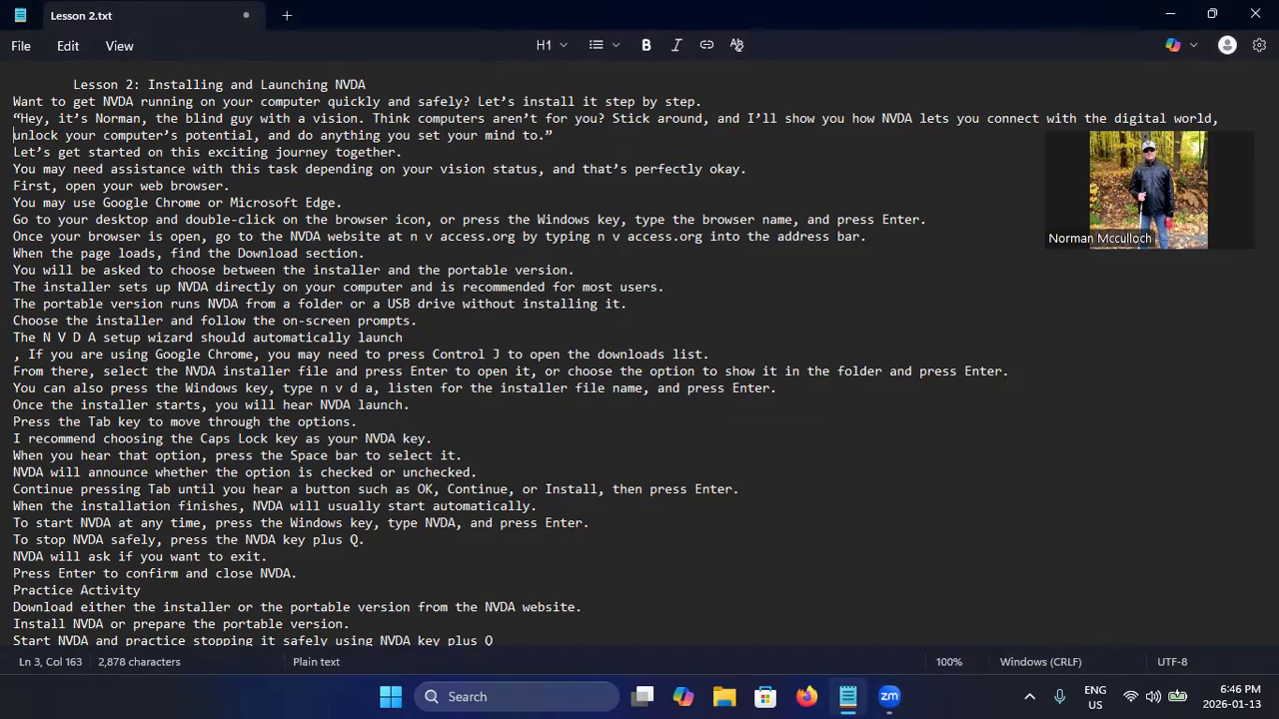
{"action": "key", "text": "Down"}
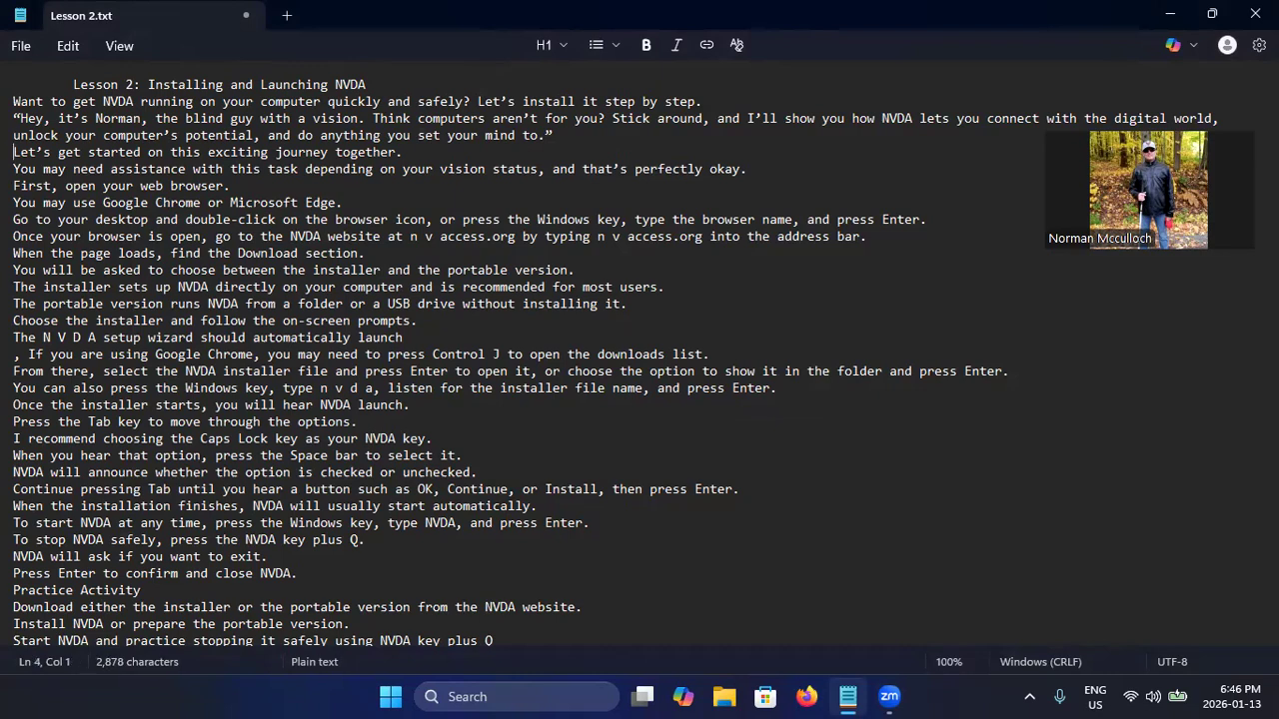
{"action": "key", "text": "Down"}
{"action": "key", "text": "Down"}
{"action": "key", "text": "Down"}
Search Windows for "chrome" and launch Google Chrome
{"action": "key", "text": "super"}
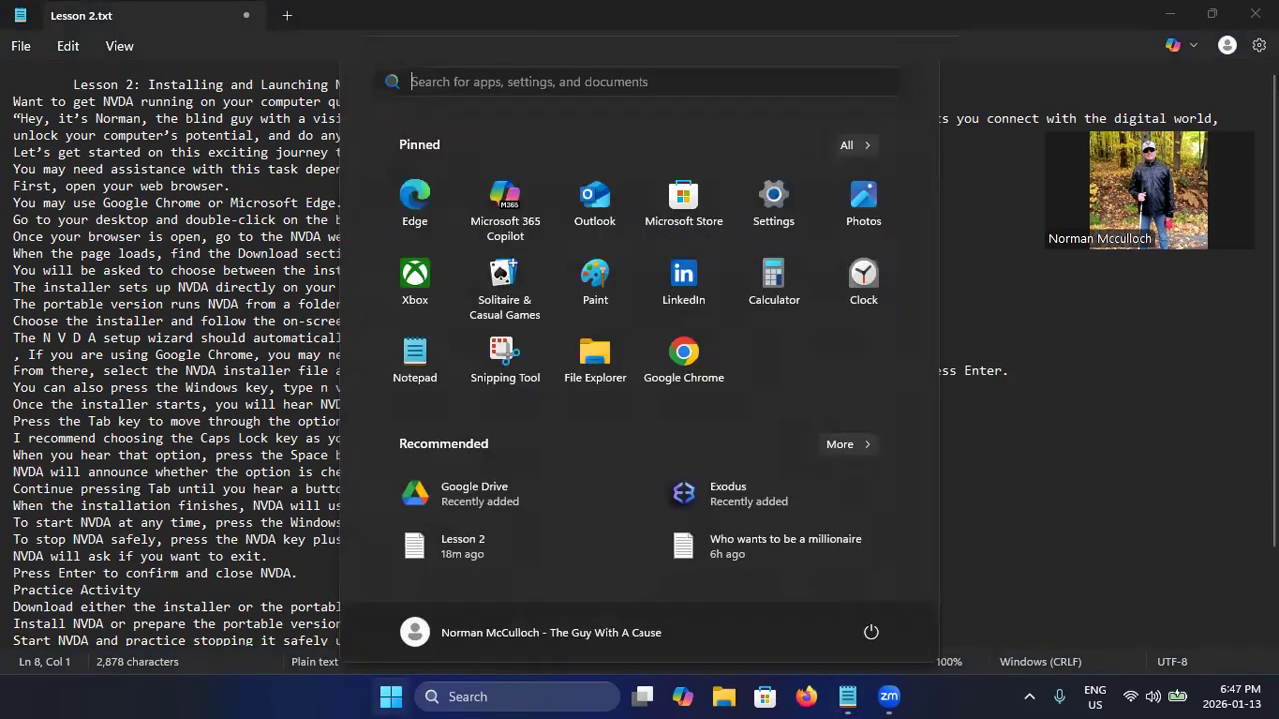
{"action": "type", "text": "c"}
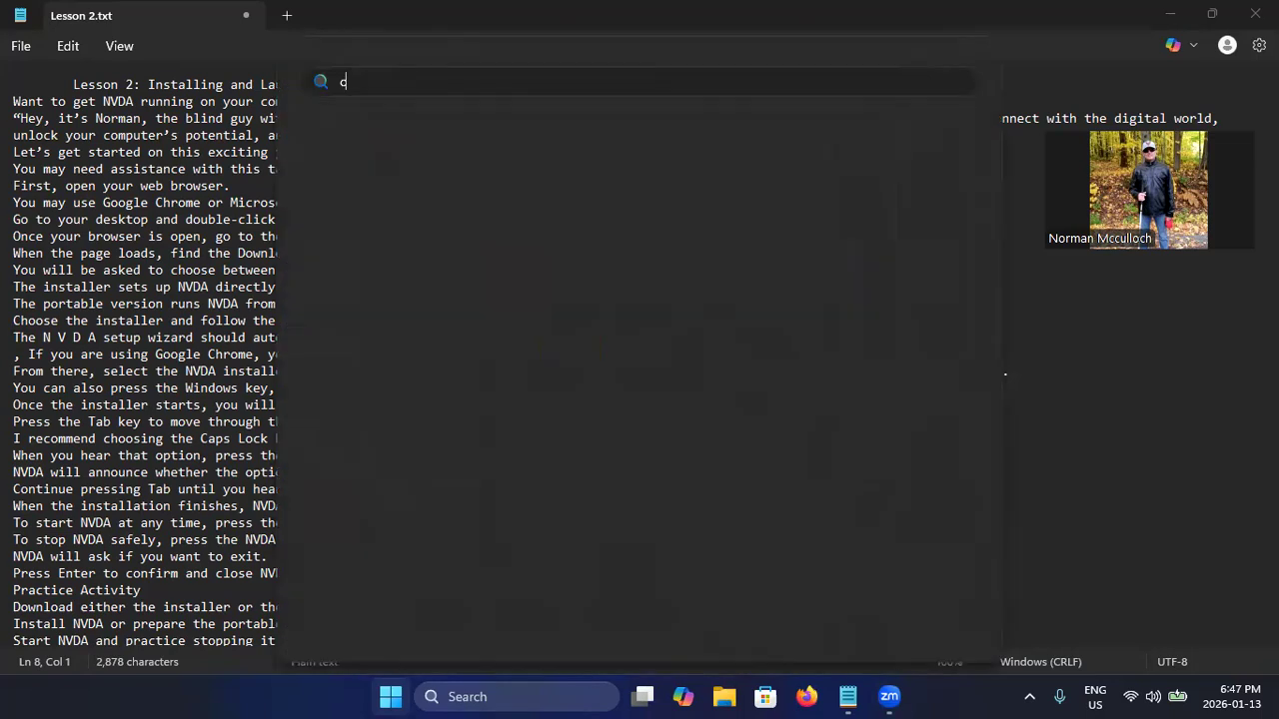
{"action": "type", "text": "hatGPTrome"}
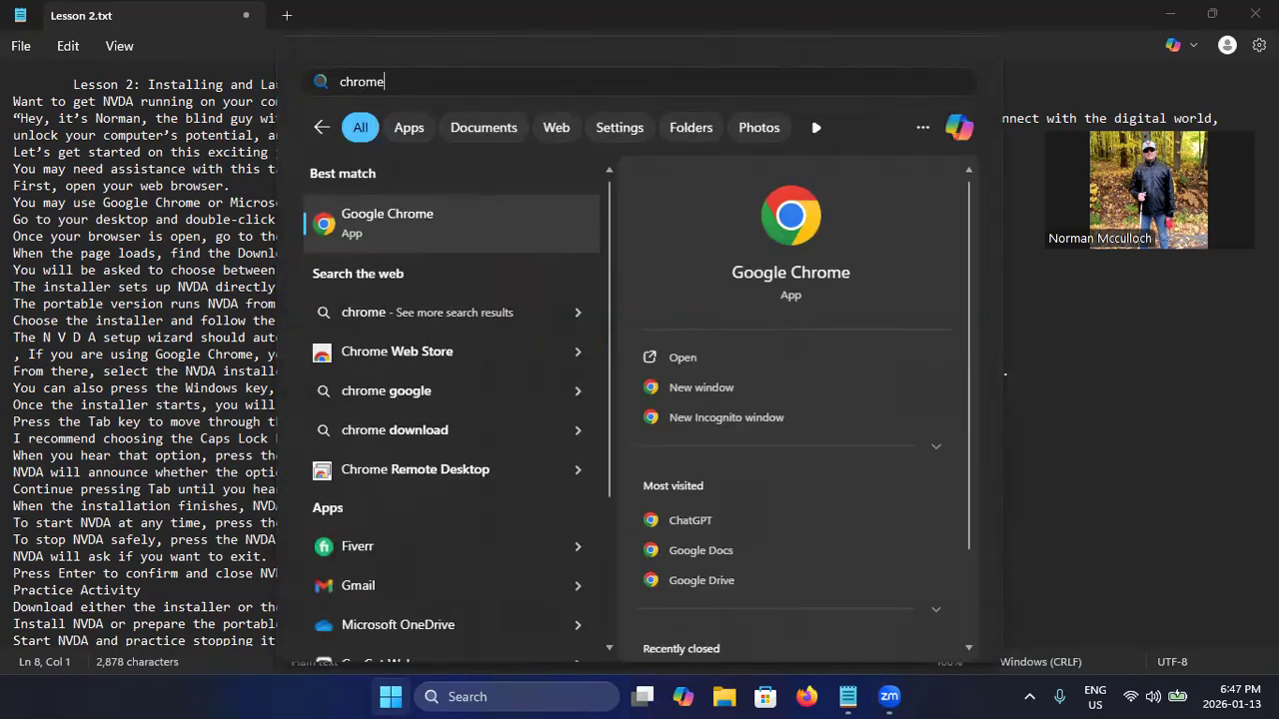
{"action": "key", "text": "Return"}
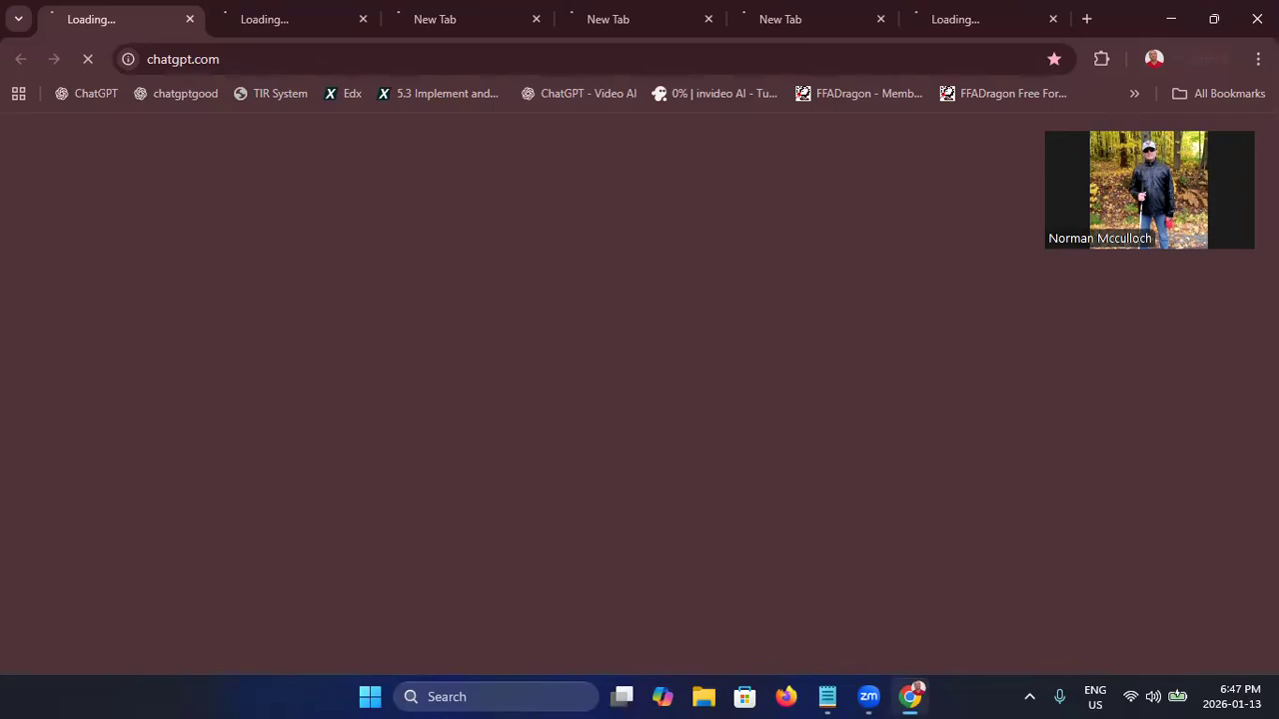
Switch back to Lesson 2.txt in Notepad and read the instructions on visiting the NVDA website, choosing a version and launching the installer
{"action": "key", "text": "alt+Tab"}
{"action": "key", "text": "alt+Tab"}
{"action": "key", "text": "alt+Tab"}
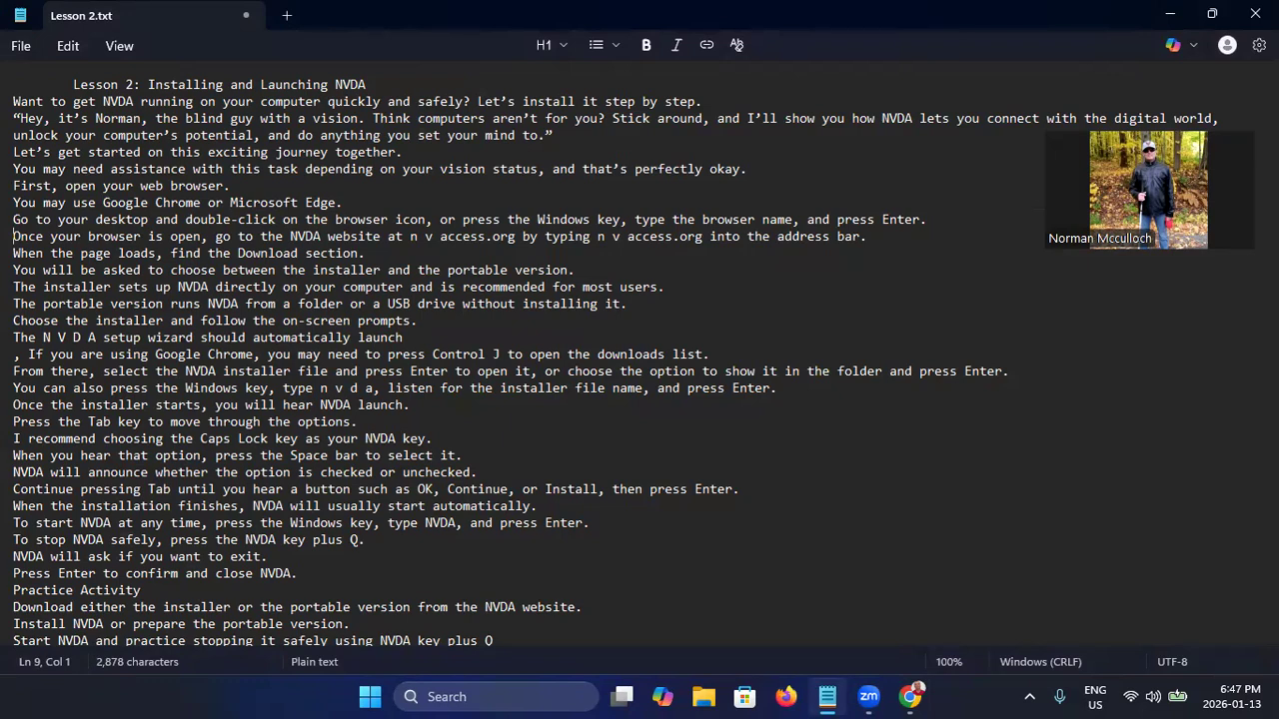
{"action": "key", "text": "Down"}
{"action": "key", "text": "Down"}
{"action": "key", "text": "Down"}
{"action": "key", "text": "Down"}
{"action": "key", "text": "Down"}
{"action": "key", "text": "Down"}
{"action": "key", "text": "Down"}
{"action": "key", "text": "alt+Tab"}
{"action": "key", "text": "alt+Tab"}
{"action": "key", "text": "alt+Tab"}
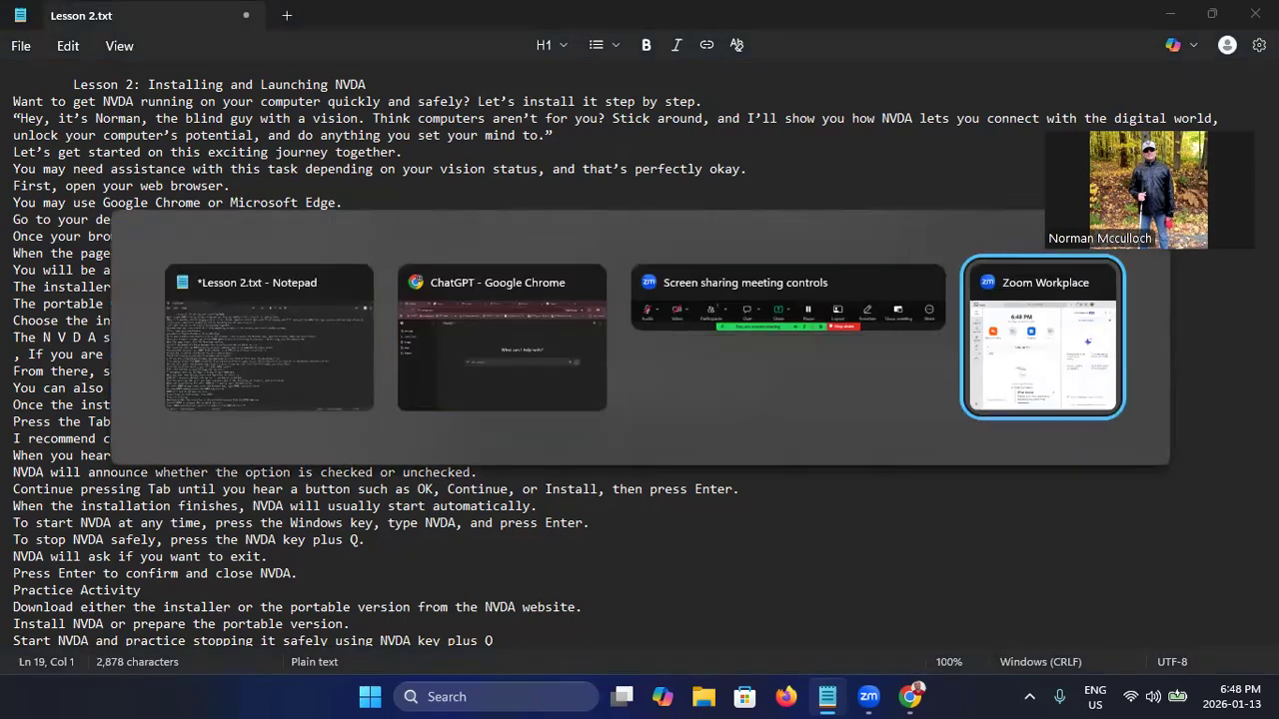
{"action": "key", "text": "alt+Tab"}
{"action": "key", "text": "alt+Tab"}
{"action": "key", "text": "alt+Tab"}
{"action": "key", "text": "alt+Tab"}
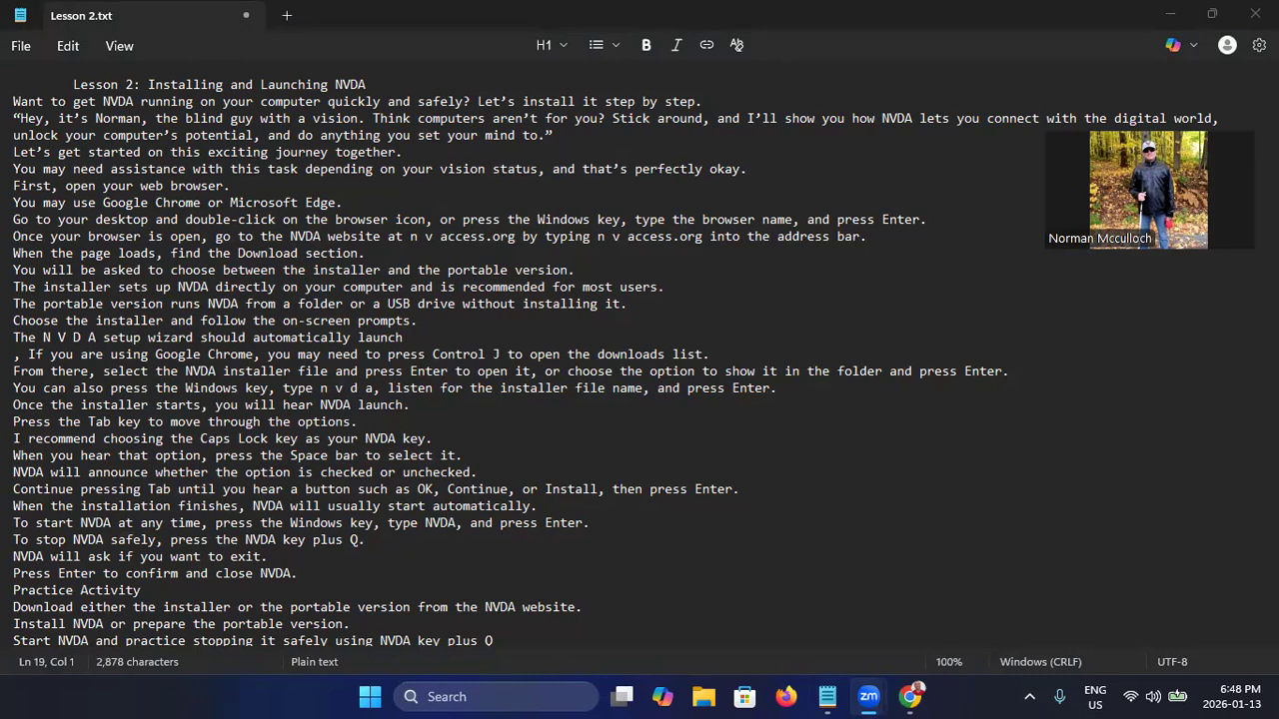
Find Google Chrome with a Windows search for "chrome" and open a new browser window
{"action": "key", "text": "super"}
{"action": "type", "text": "c"}
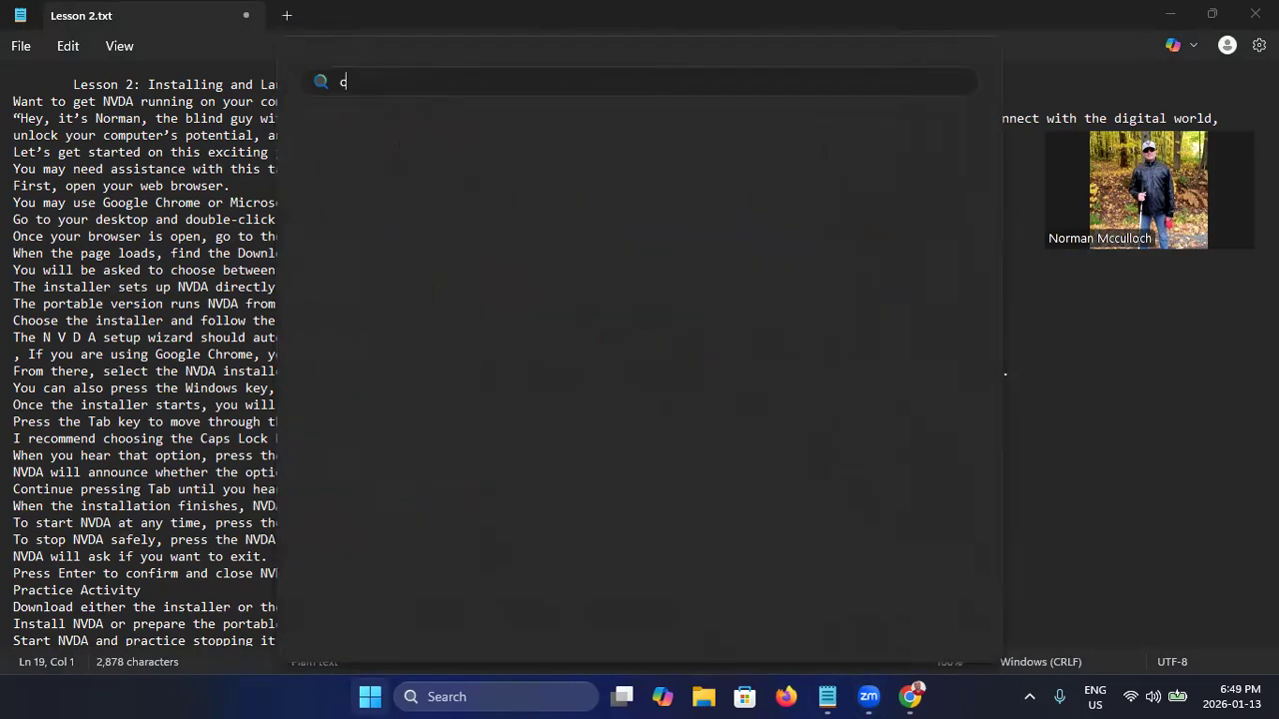
{"action": "type", "text": "h"}
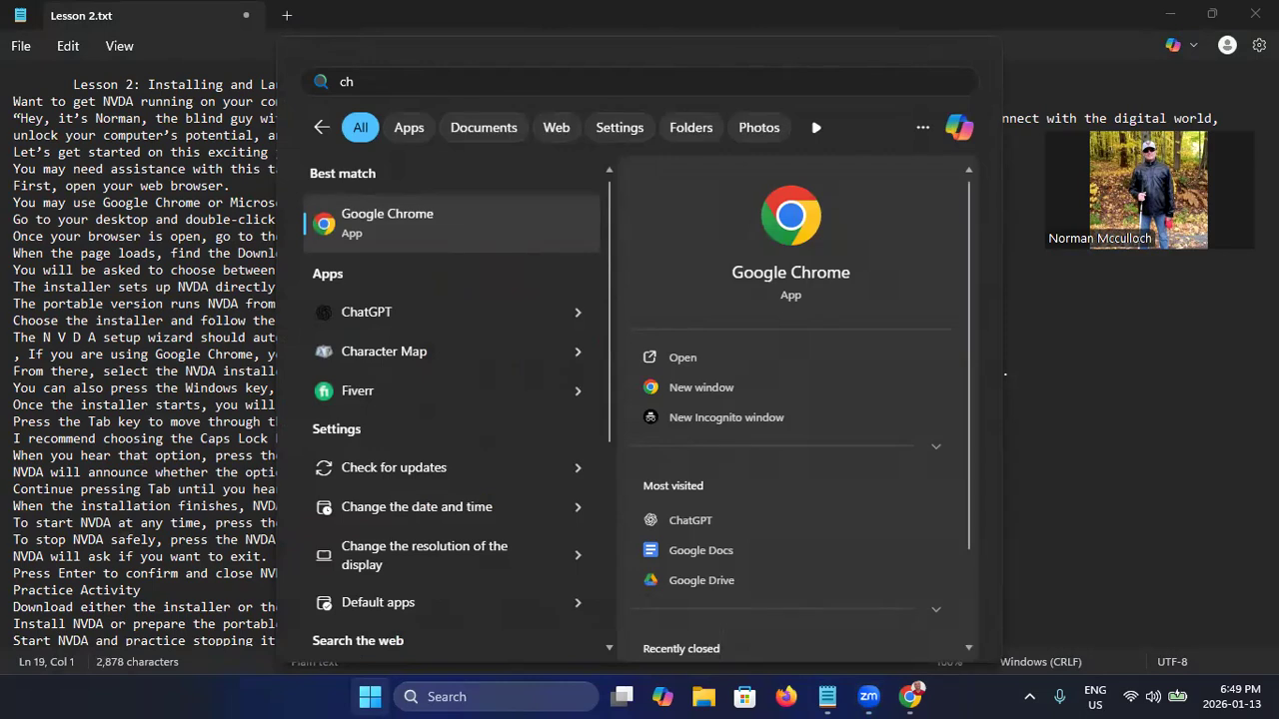
{"action": "type", "text": "rome"}
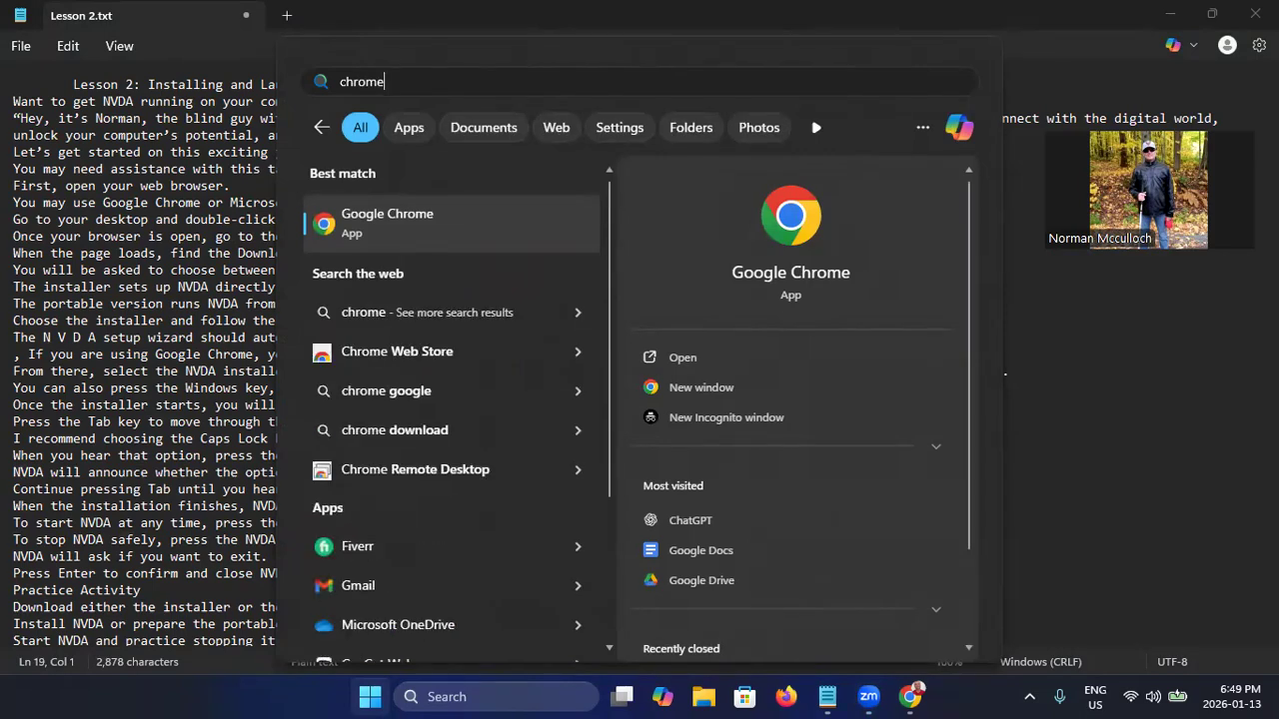
{"action": "key", "text": "Return"}
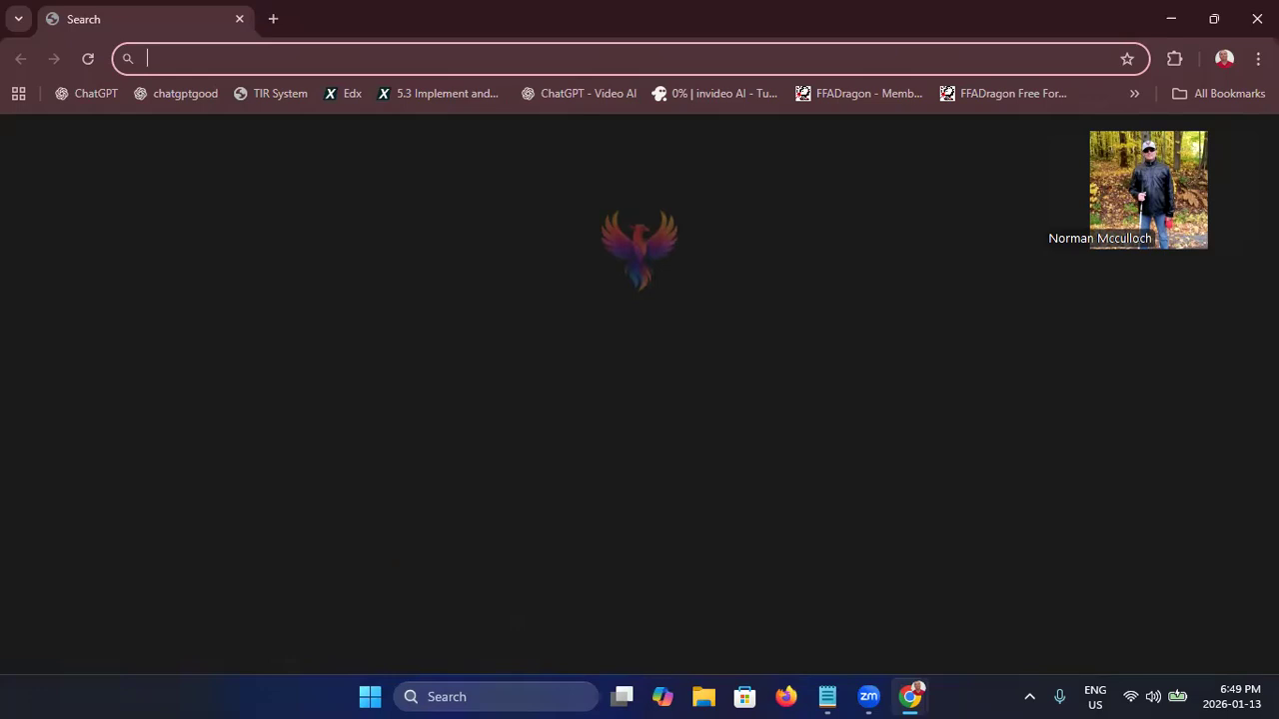
Go to the NV Access website at nvaccess.org
{"action": "type", "text": "nvacce"}
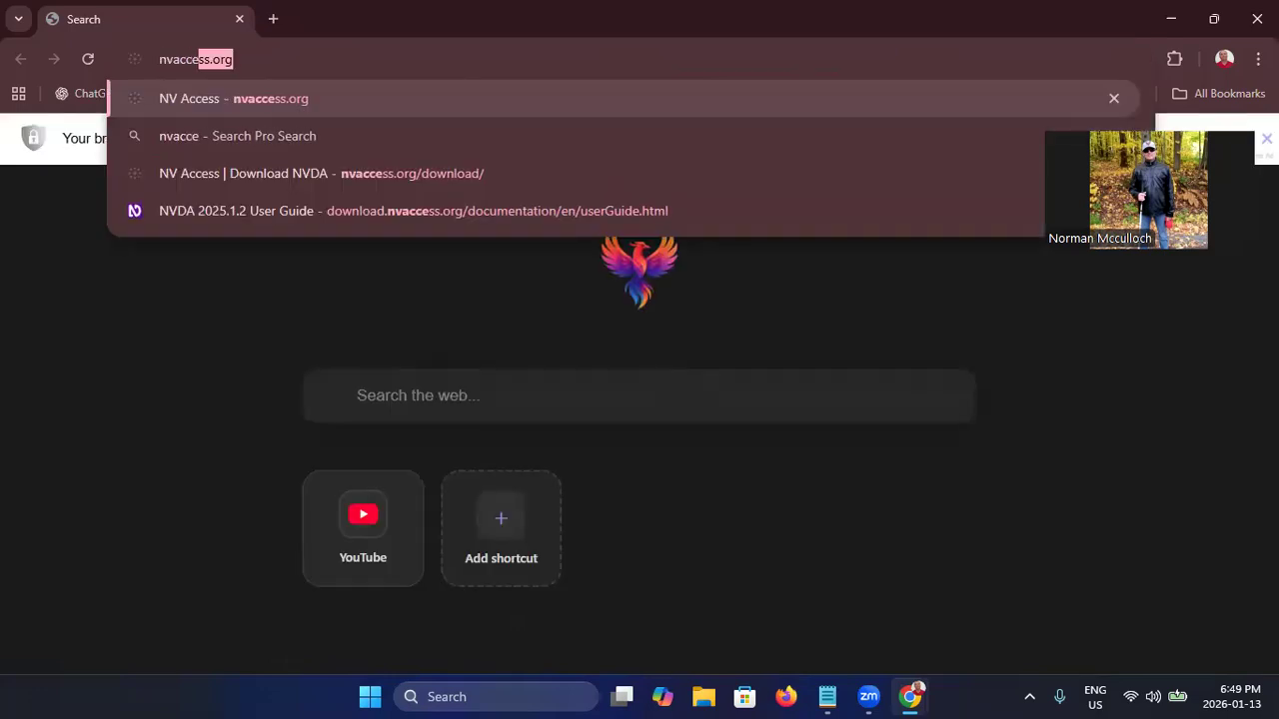
{"action": "type", "text": "ss.or"}
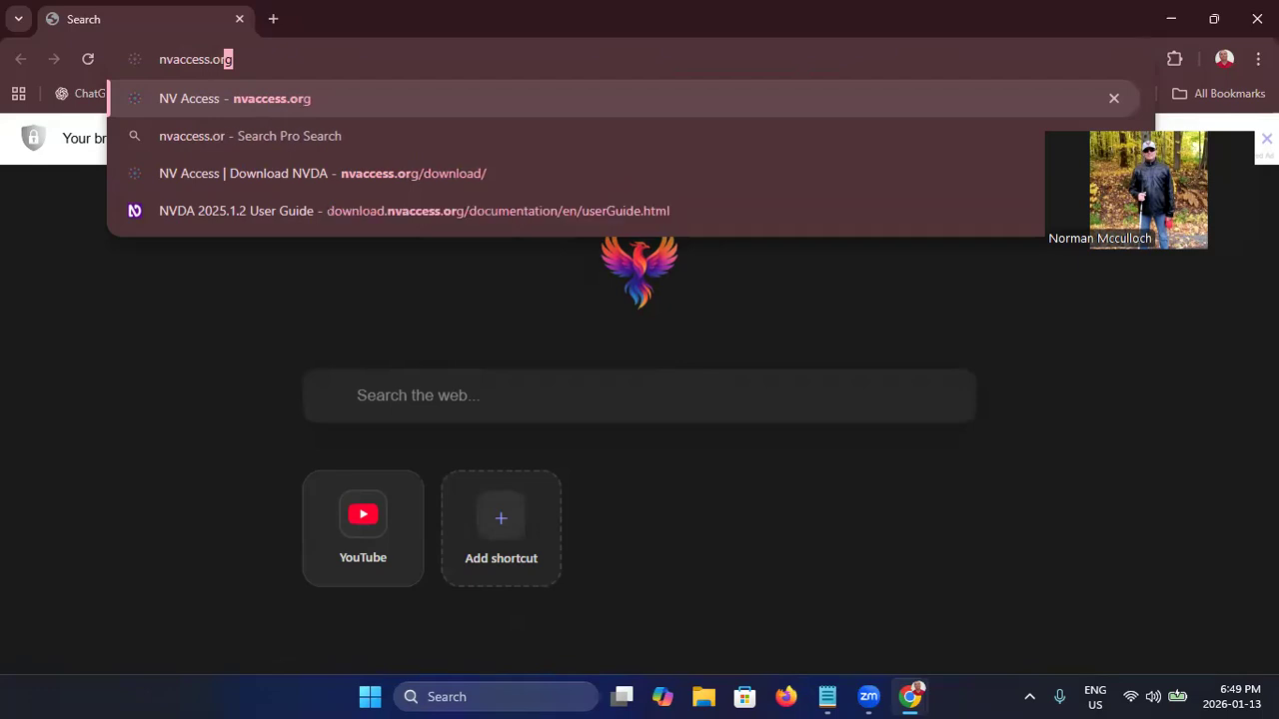
{"action": "type", "text": "g"}
{"action": "key", "text": "Return"}
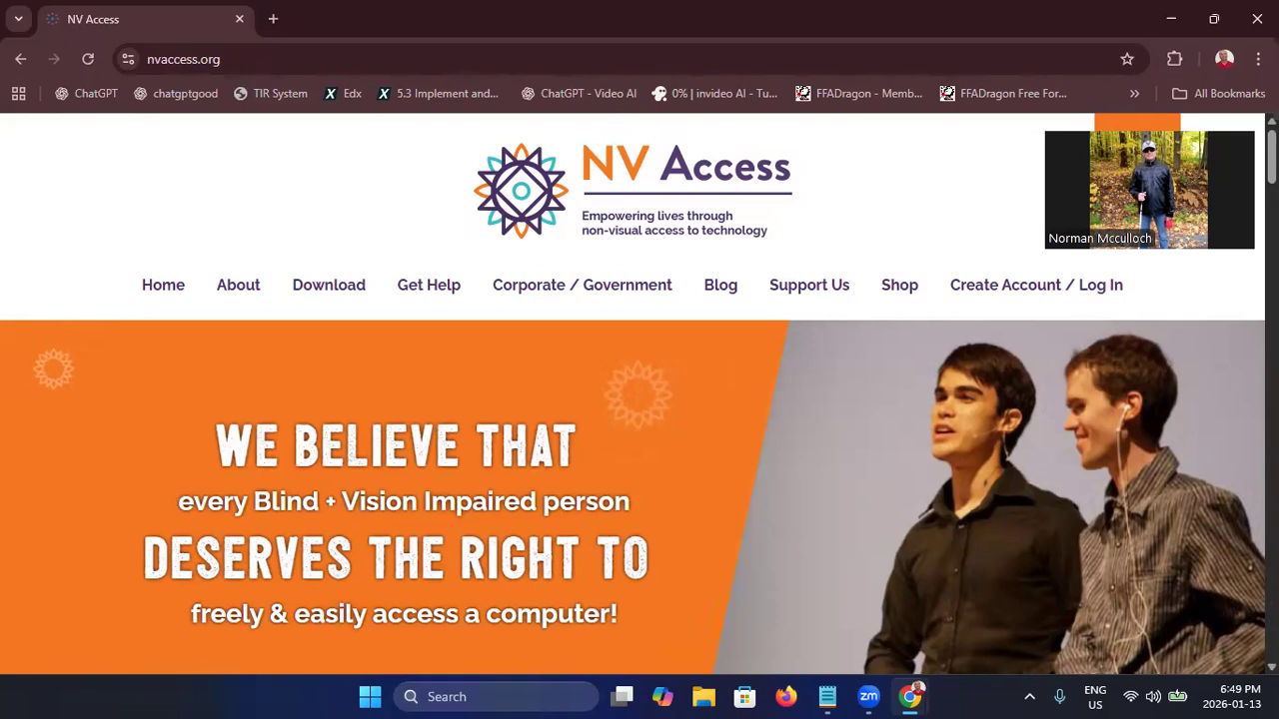
Open the NVDA screen reader download page and download the installer with the donation skipped
{"action": "scroll", "coordinate": [631, 394], "scroll_direction": "down", "scroll_amount": 5}
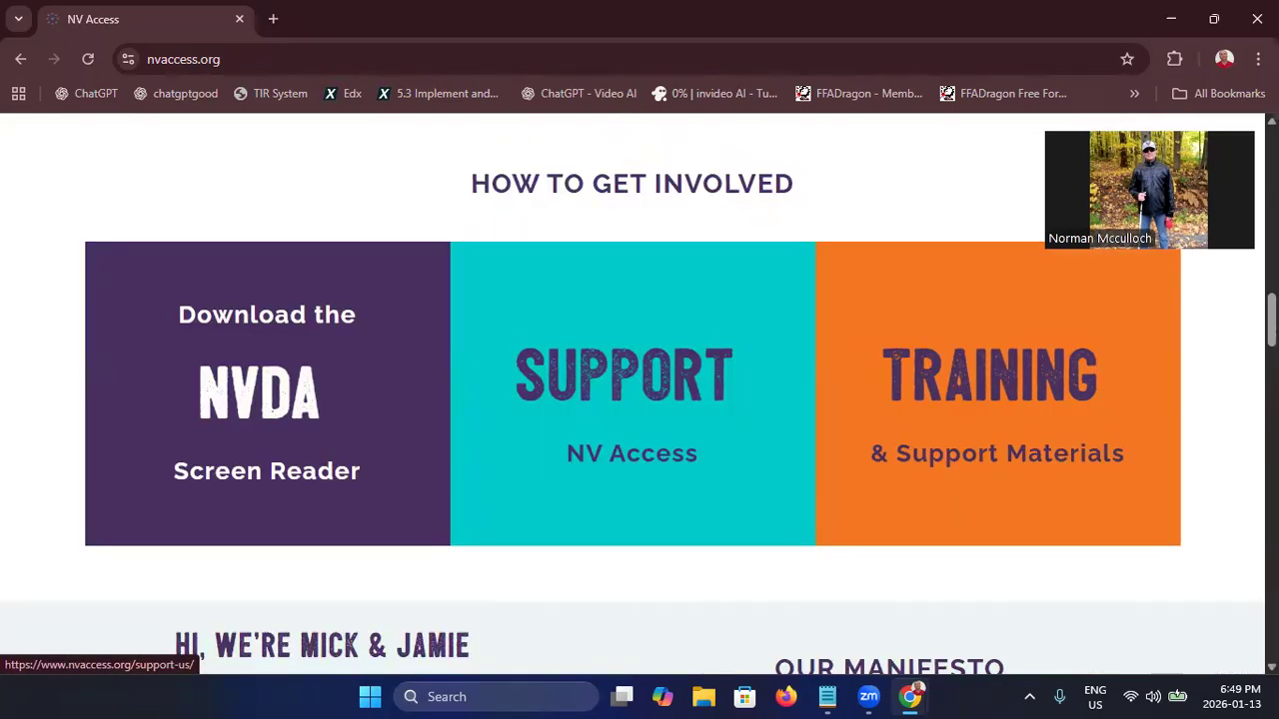
{"action": "key", "text": "Return"}
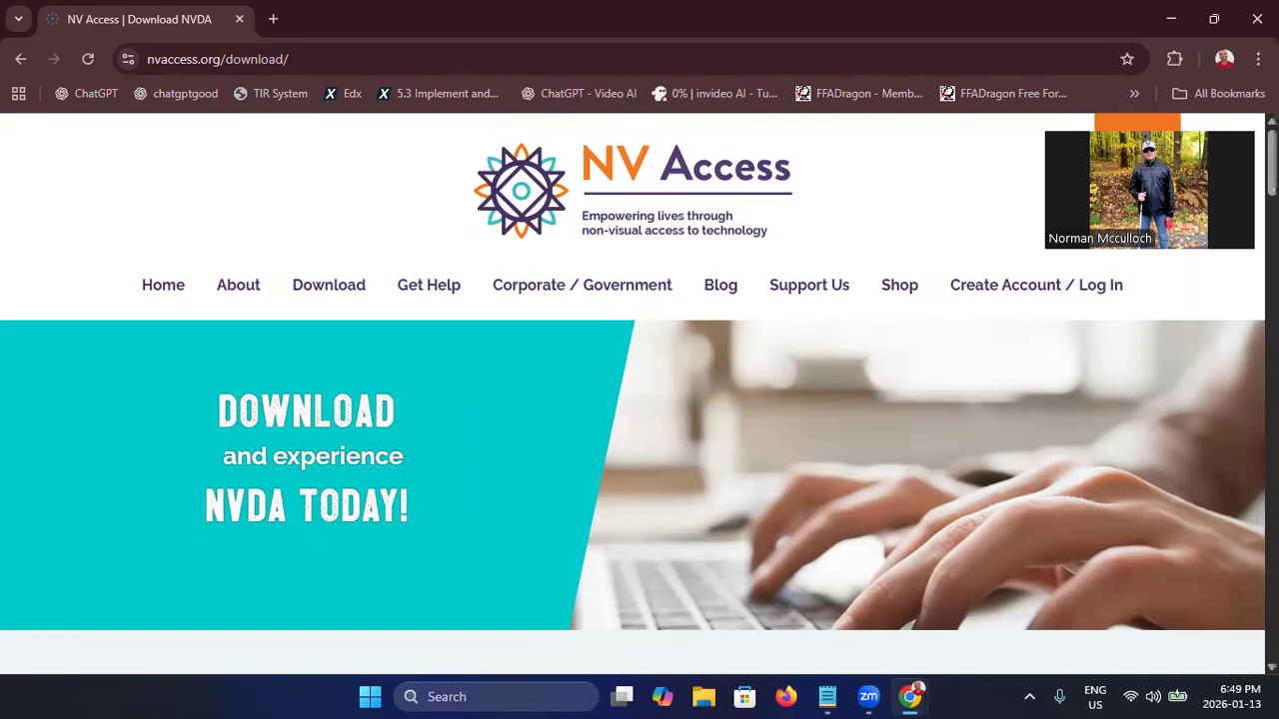
{"action": "key", "text": "Tab"}
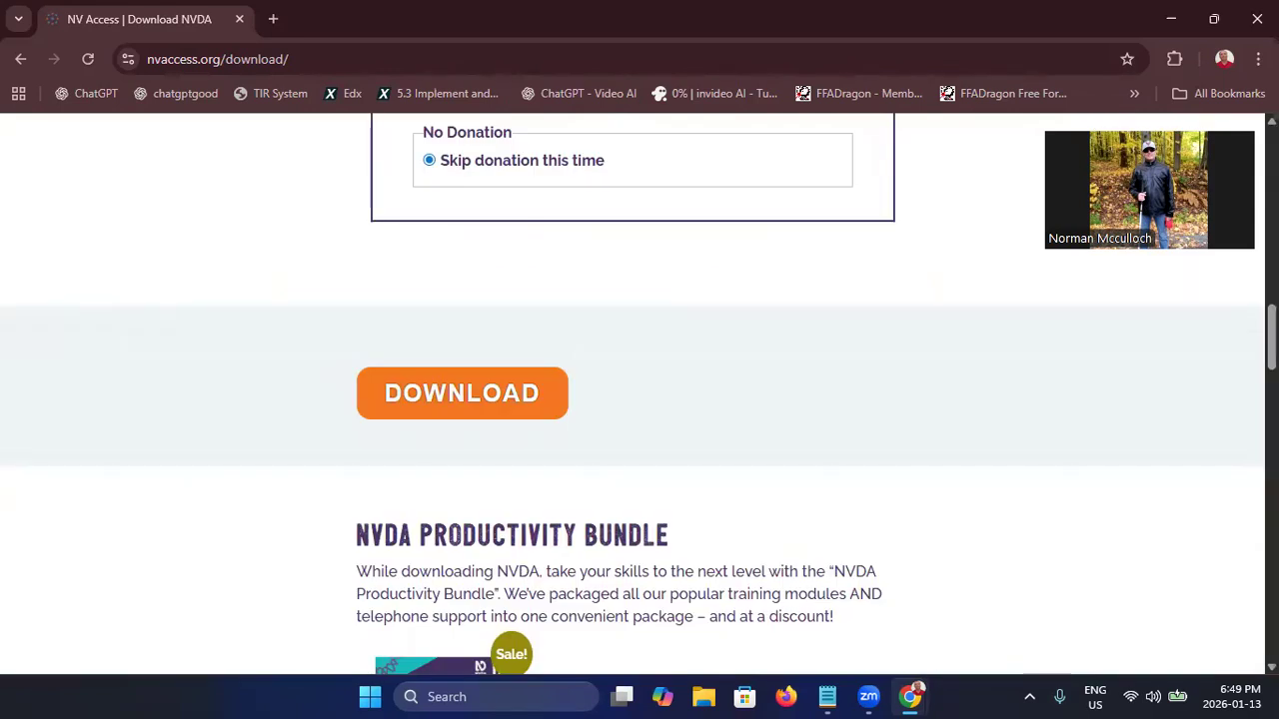
{"action": "key", "text": "Return"}
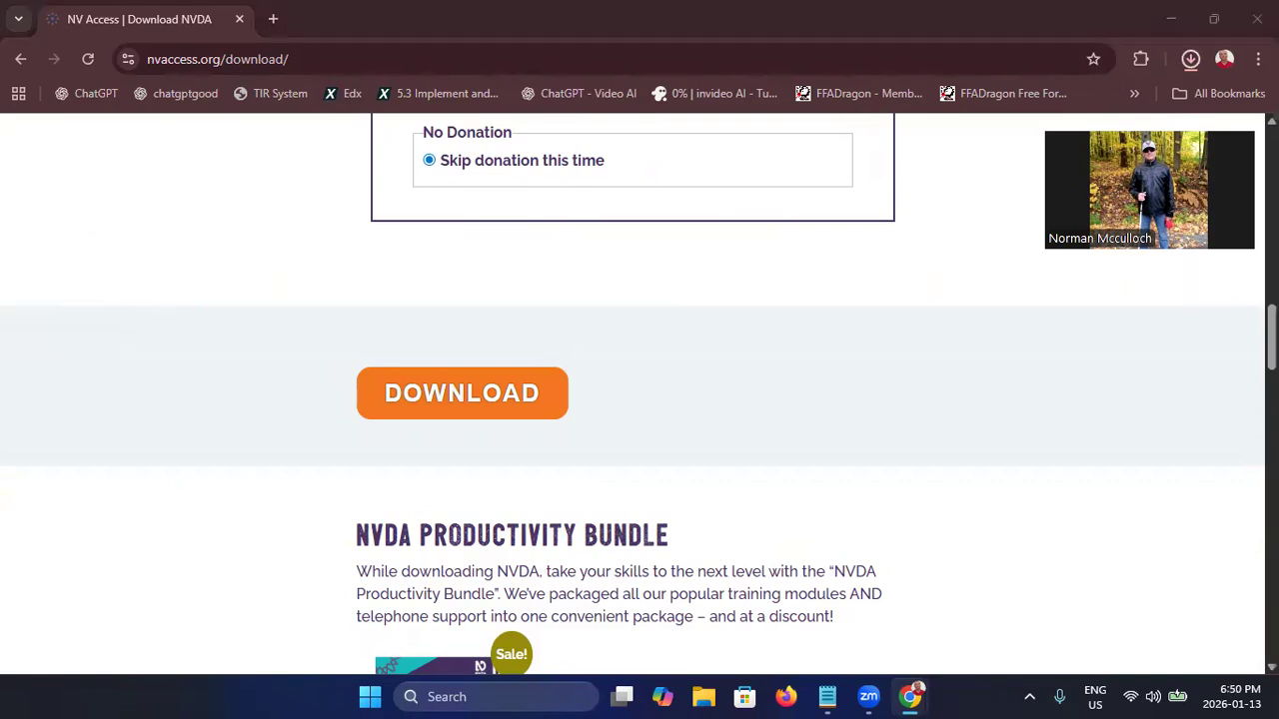
Return to Lesson 2.txt in Notepad and read the setup options, the start and stop instructions and the practice activity through to the end
{"action": "key", "text": "alt+Tab"}
{"action": "key", "text": "Tab"}
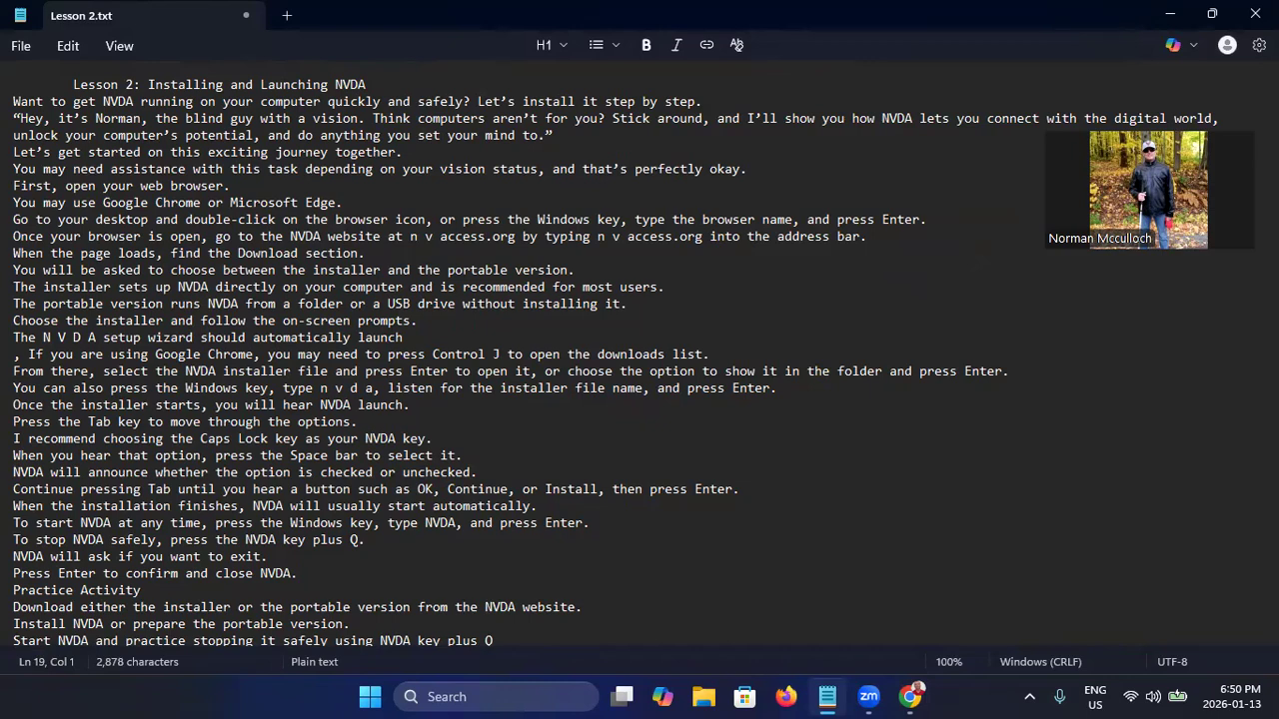
{"action": "key", "text": "Right"}
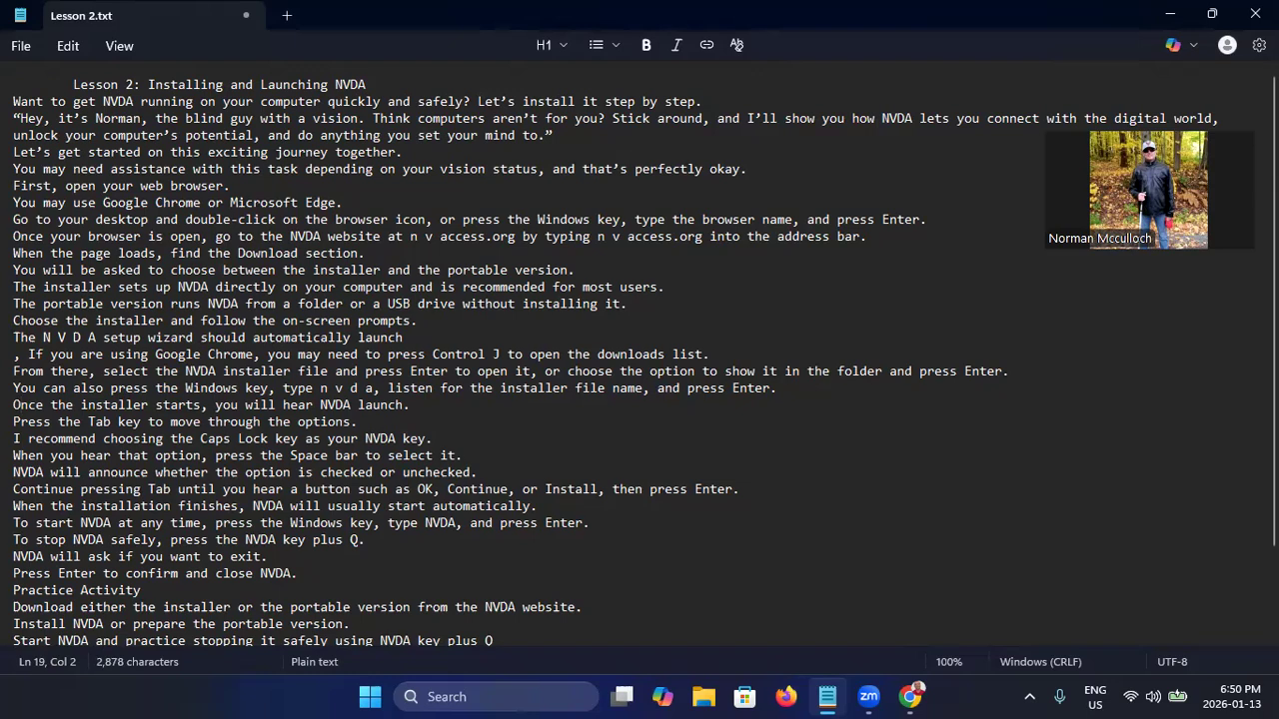
{"action": "key", "text": "Down"}
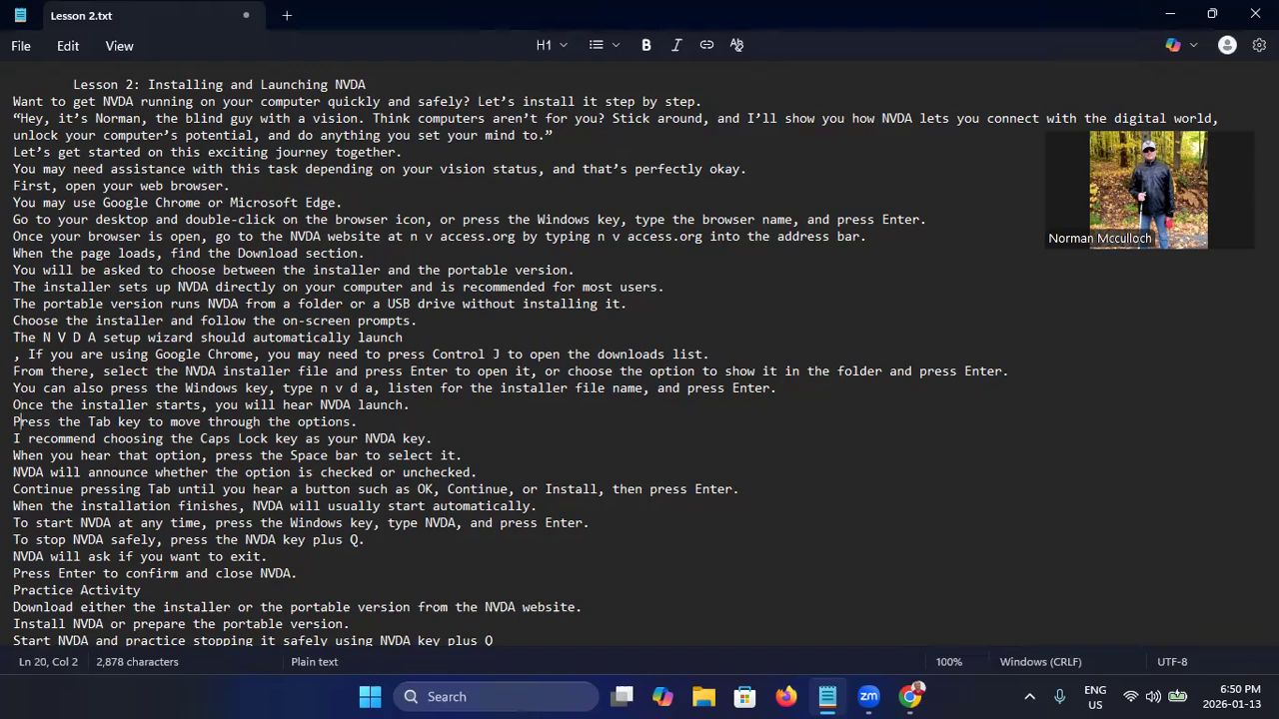
{"action": "key", "text": "Down"}
{"action": "key", "text": "Down"}
{"action": "key", "text": "Down"}
{"action": "key", "text": "Down"}
{"action": "key", "text": "Down"}
{"action": "key", "text": "Down"}
{"action": "key", "text": "Down"}
{"action": "key", "text": "Down"}
{"action": "key", "text": "Down"}
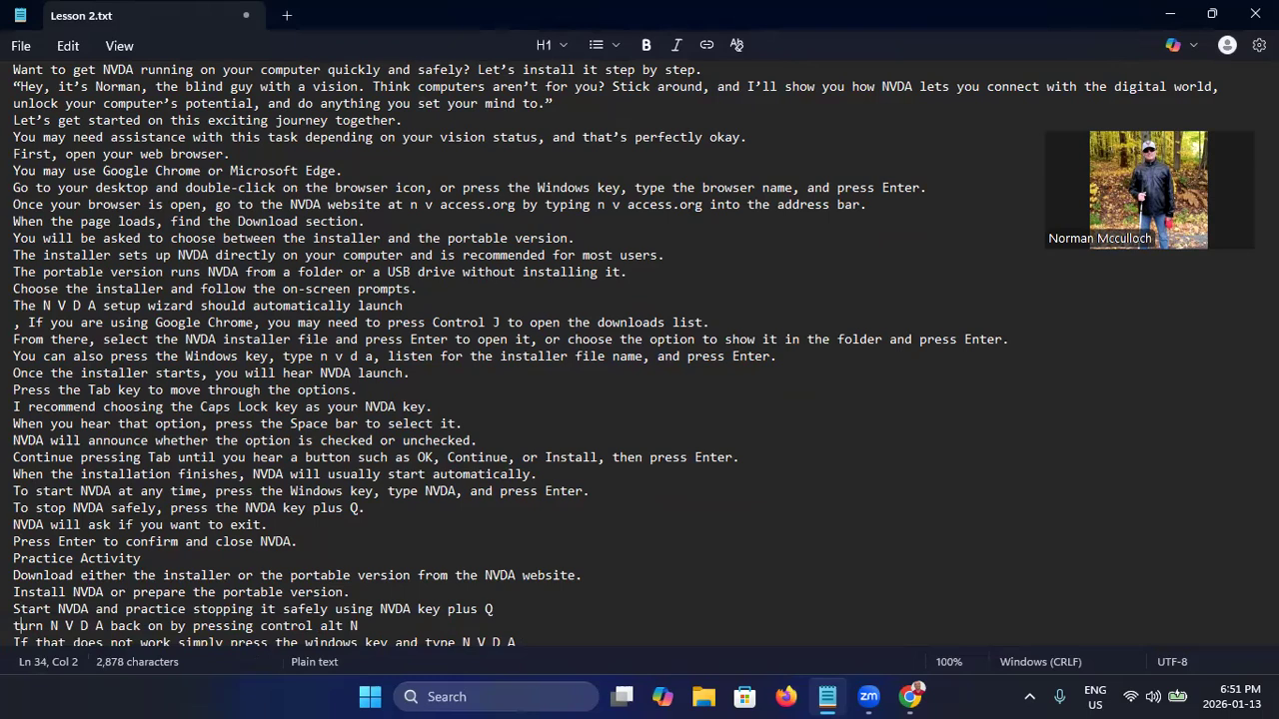
{"action": "key", "text": "Down"}
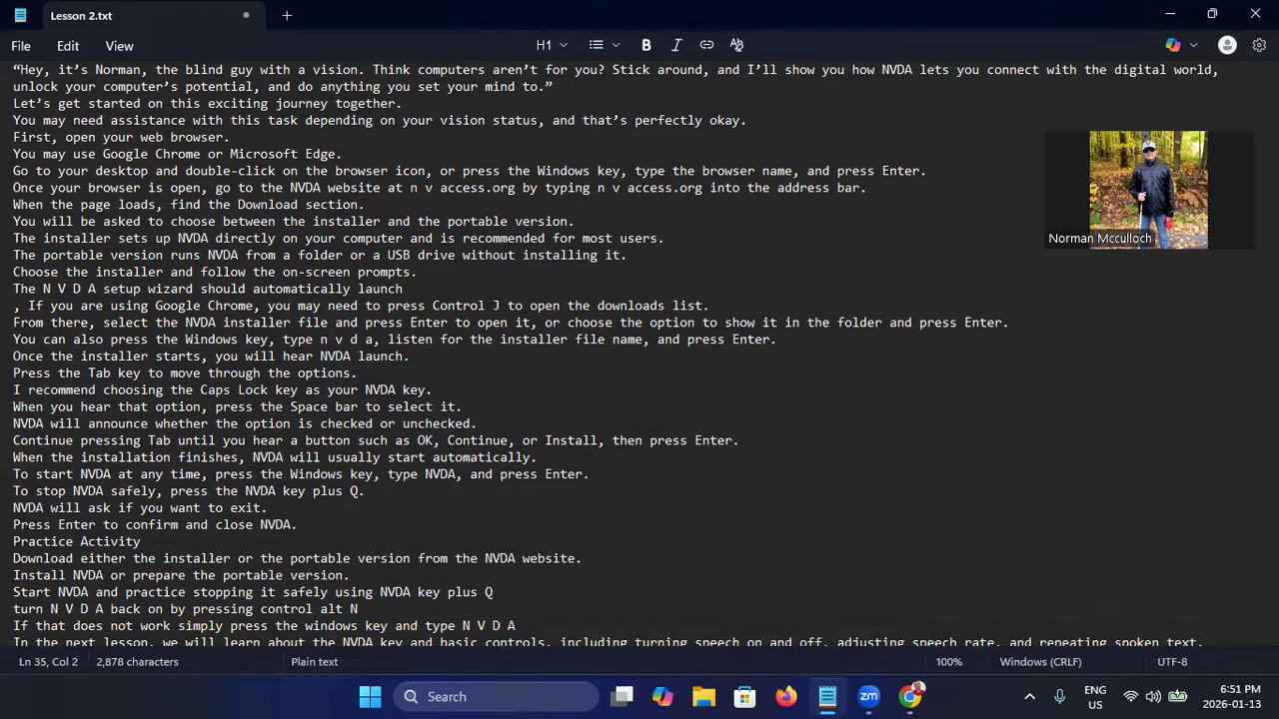
{"action": "key", "text": "Down"}
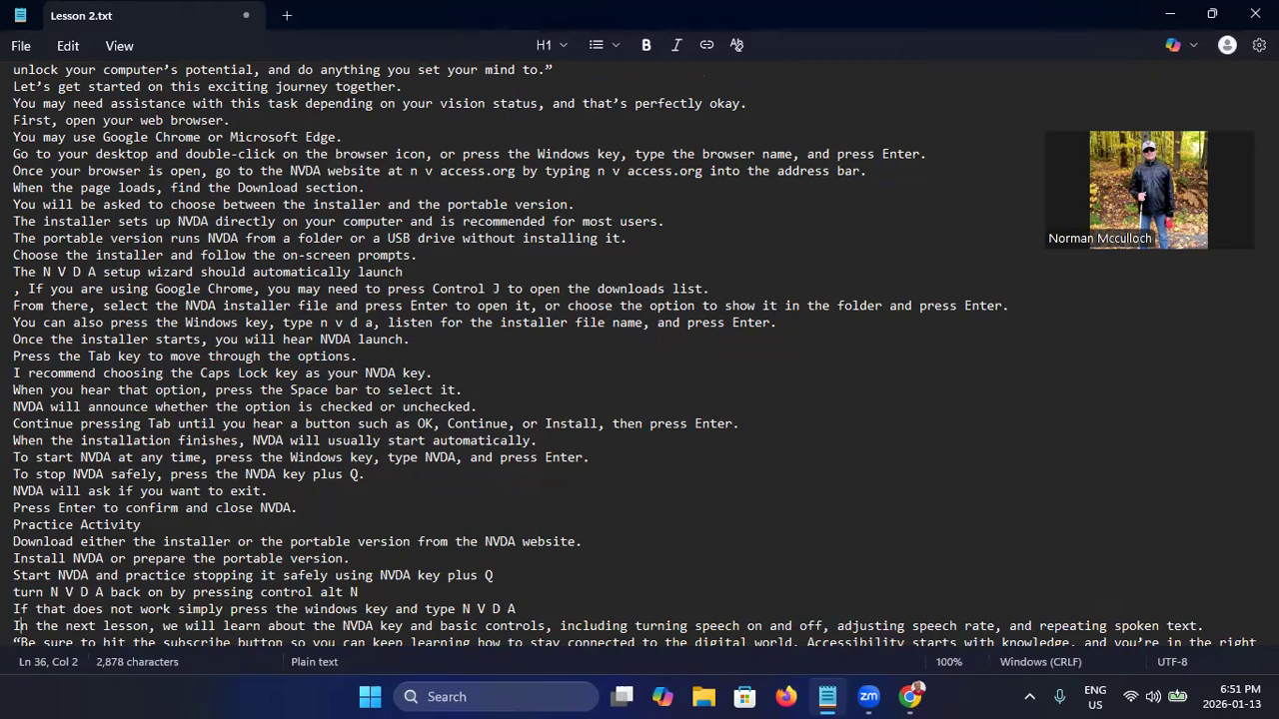
{"action": "key", "text": "Down"}
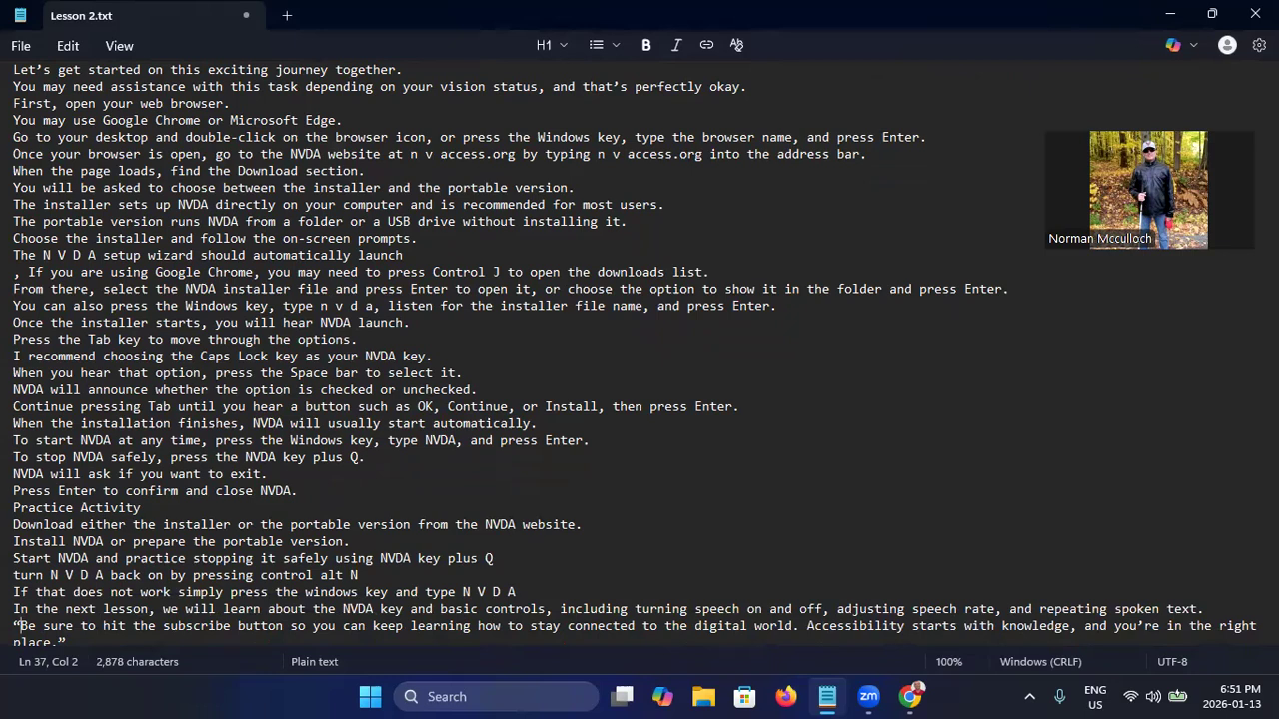
{"action": "key", "text": "Down"}
{"action": "key", "text": "Down"}
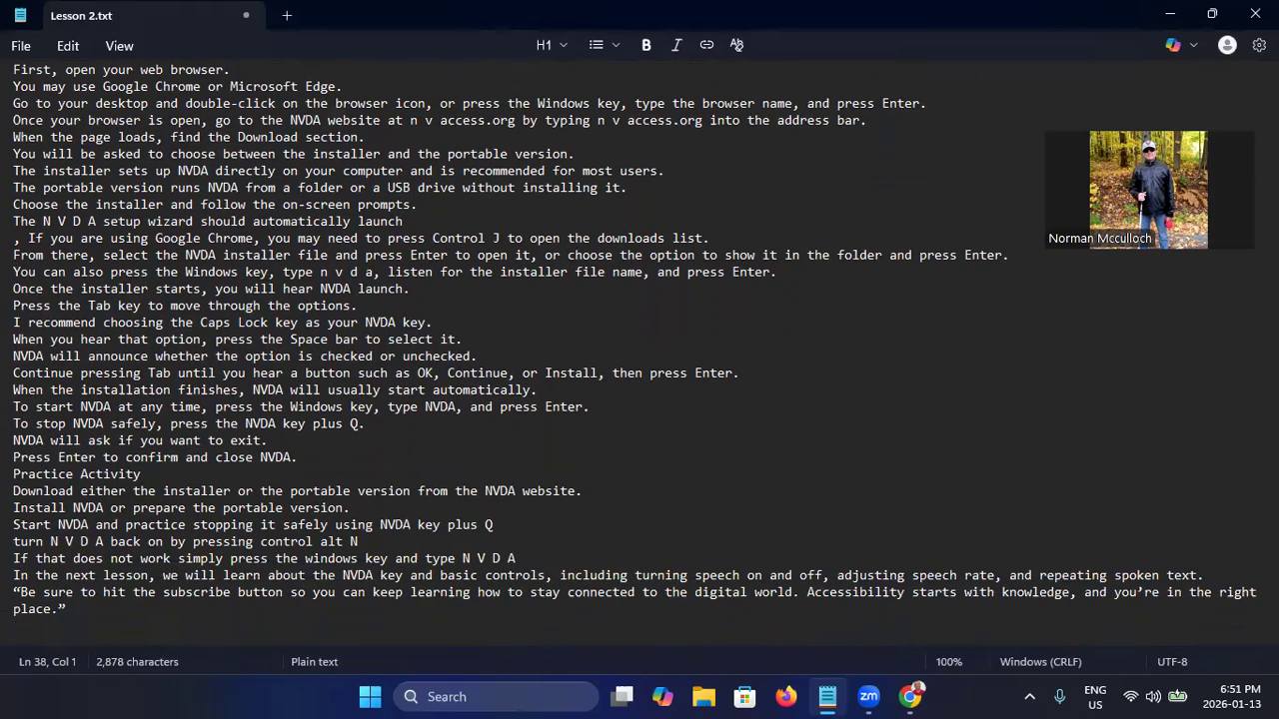
{"action": "key", "text": "alt+Tab"}
{"action": "key", "text": "alt+Tab"}
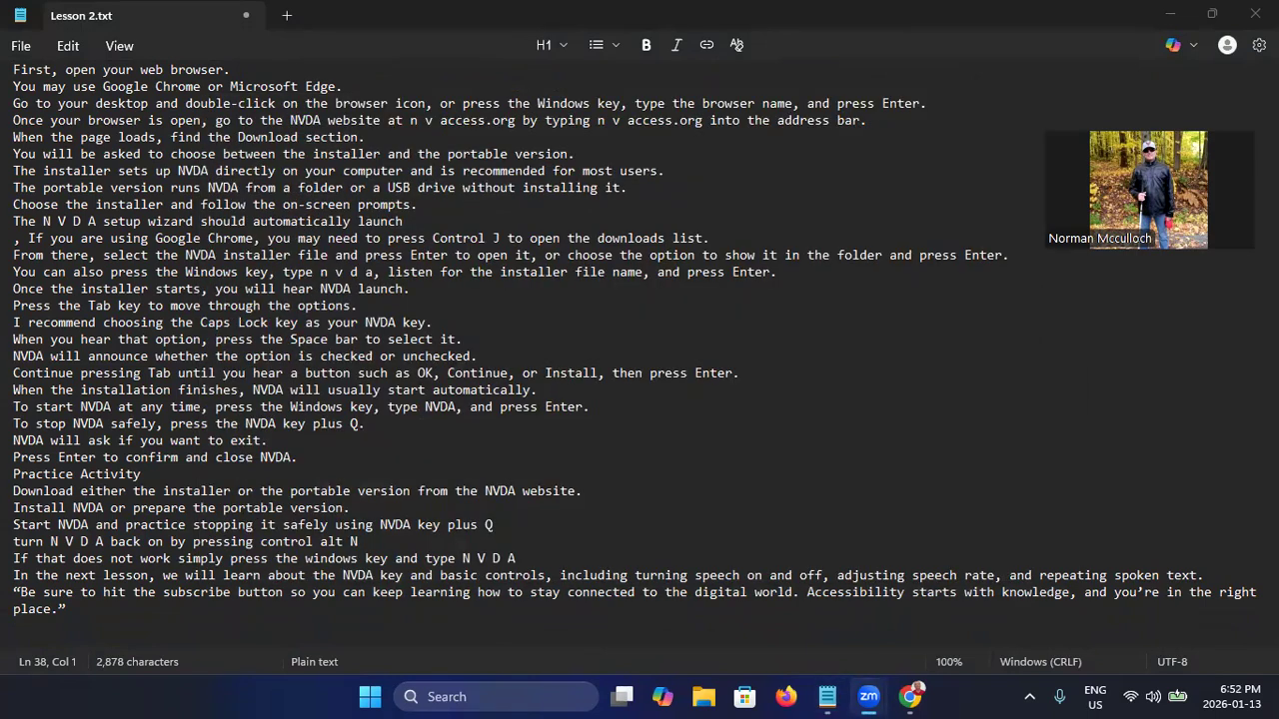
{"action": "key", "text": "alt+Tab"}
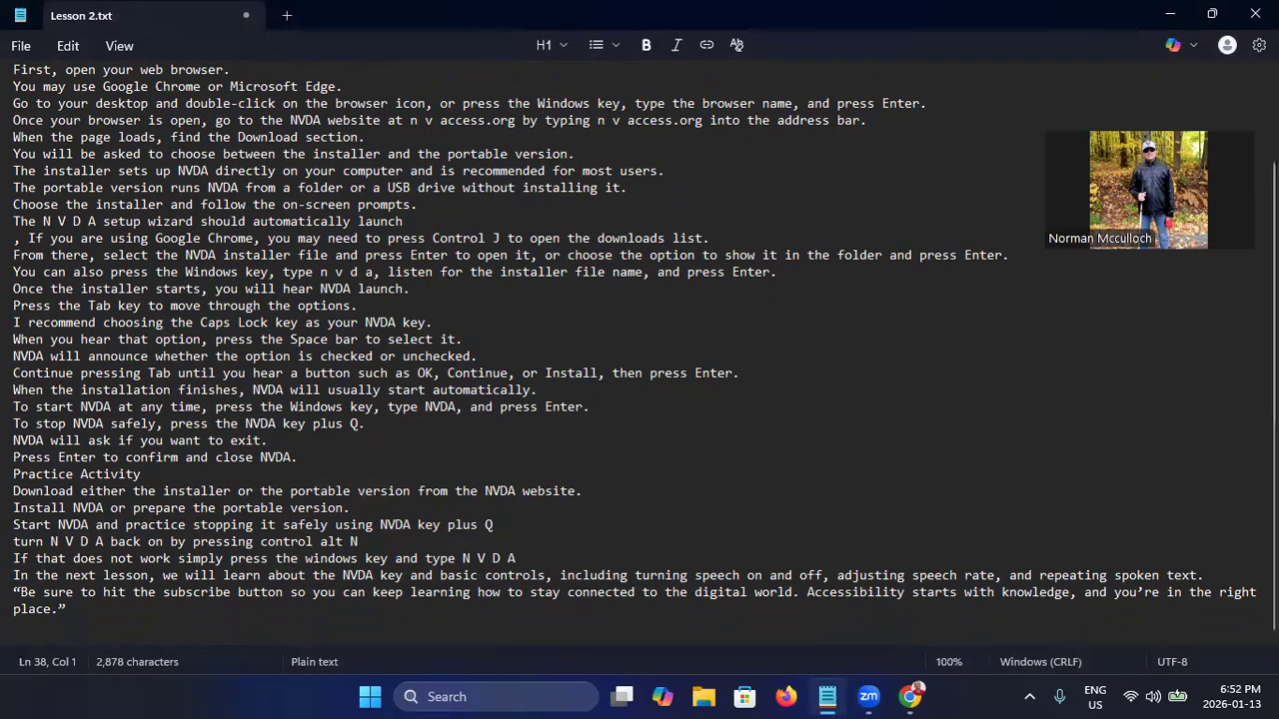
{"action": "key", "text": "alt+Tab"}
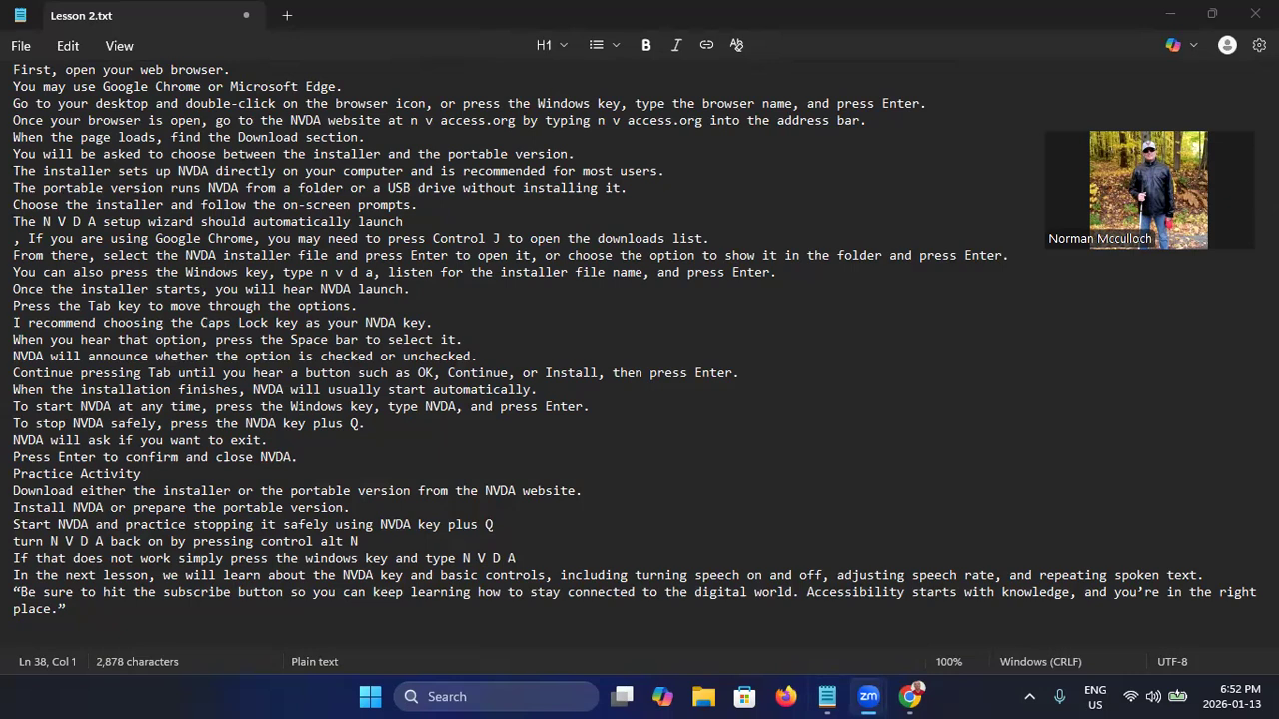
{"action": "key", "text": "alt+Tab"}
{"action": "key", "text": "alt+Tab"}
{"action": "key", "text": "alt+Tab"}
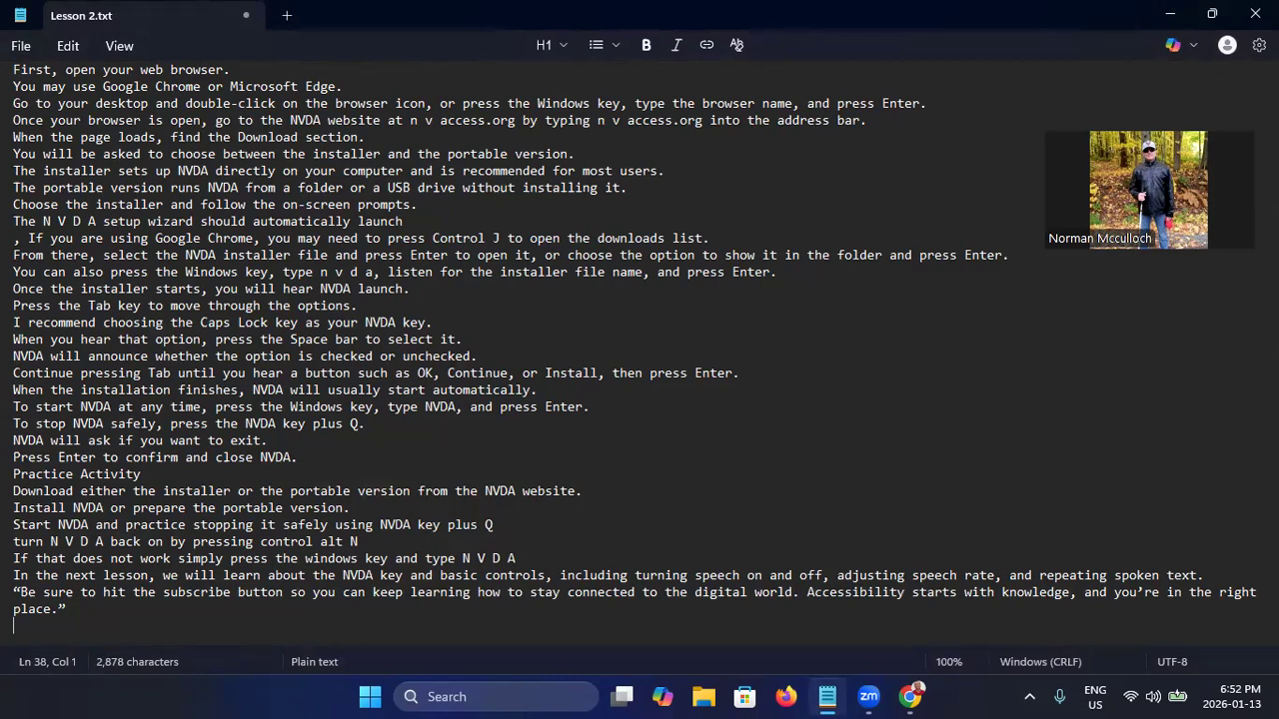
Show the Windows desktop and open Zoom Workplace from its shortcut
{"action": "key", "text": "super+d"}
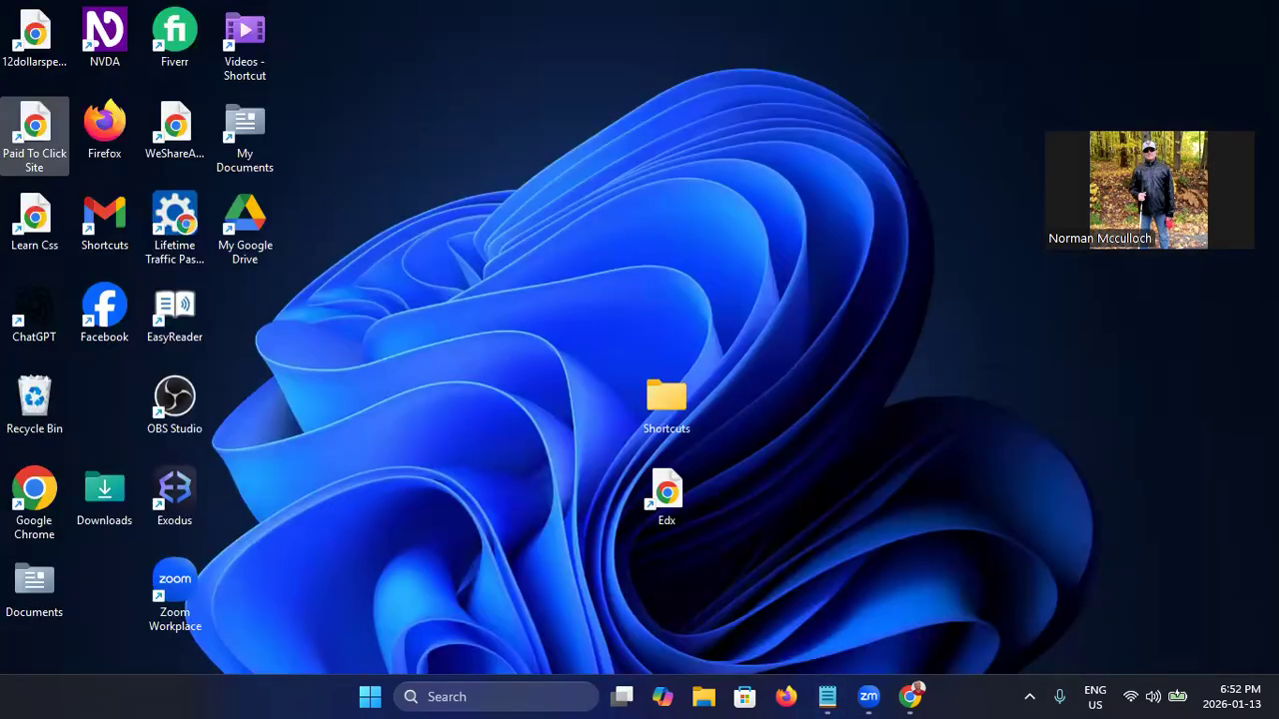
{"action": "key", "text": "z"}
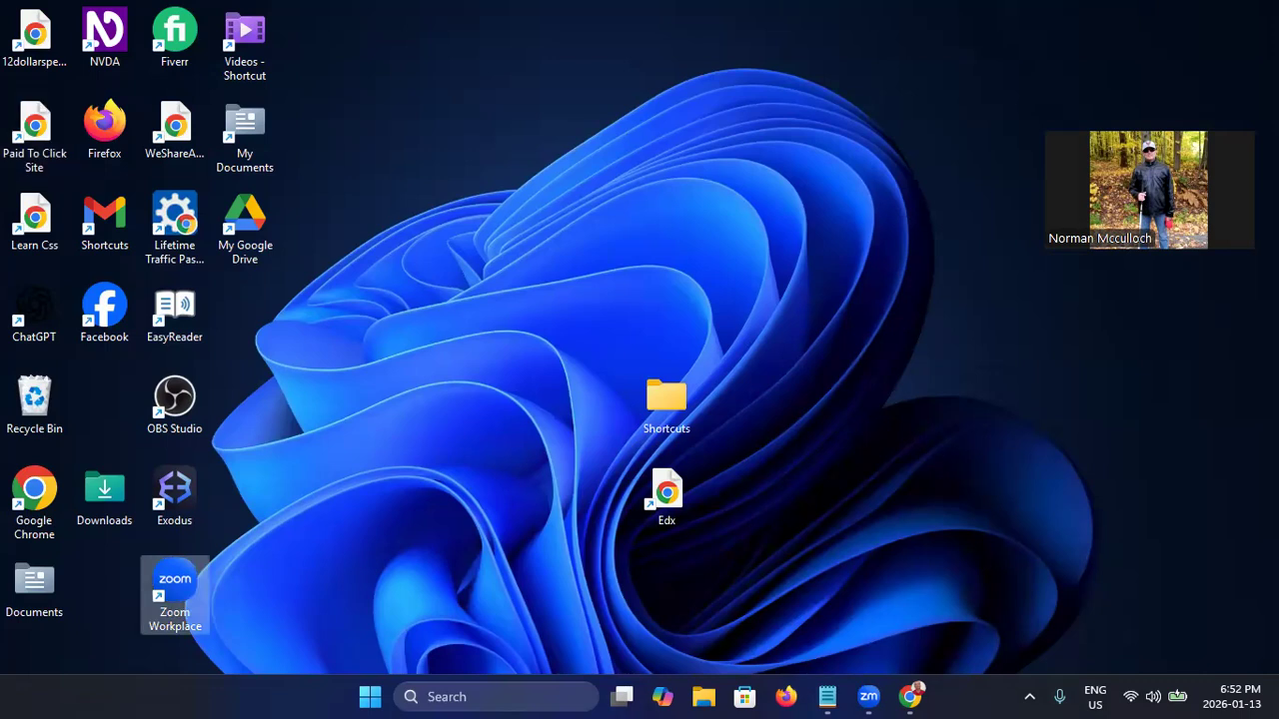
{"action": "key", "text": "Return"}
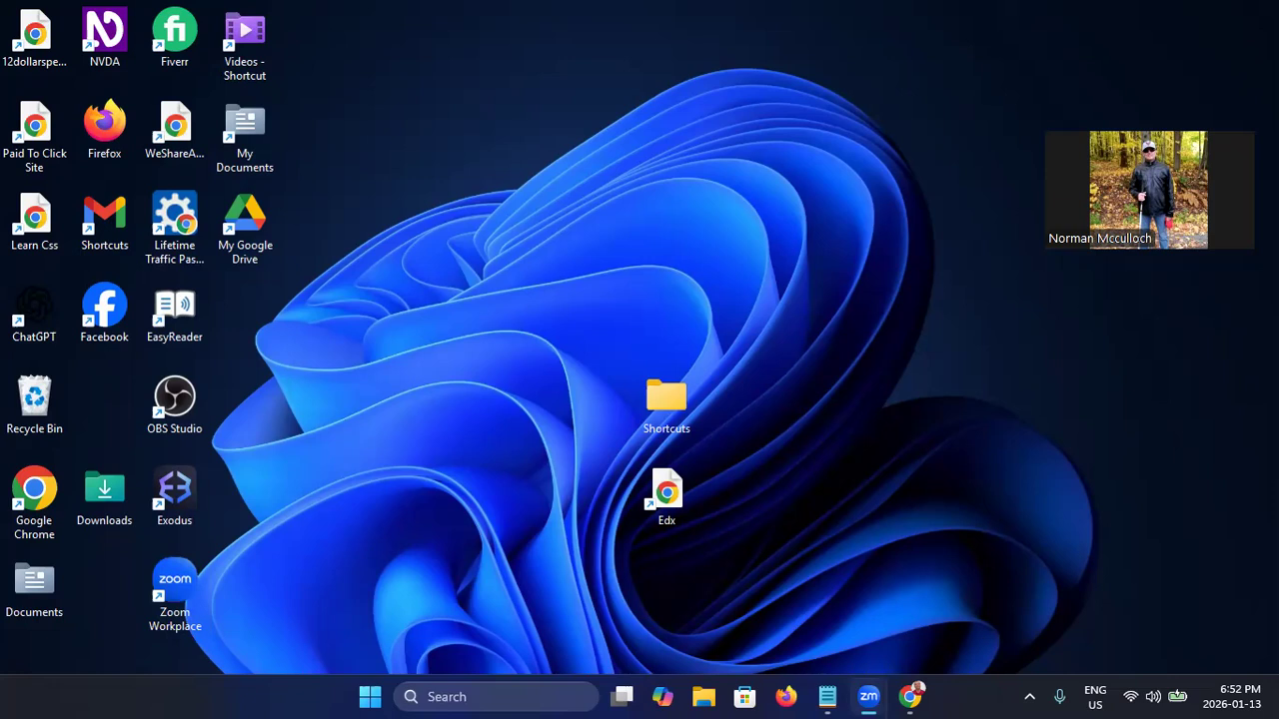